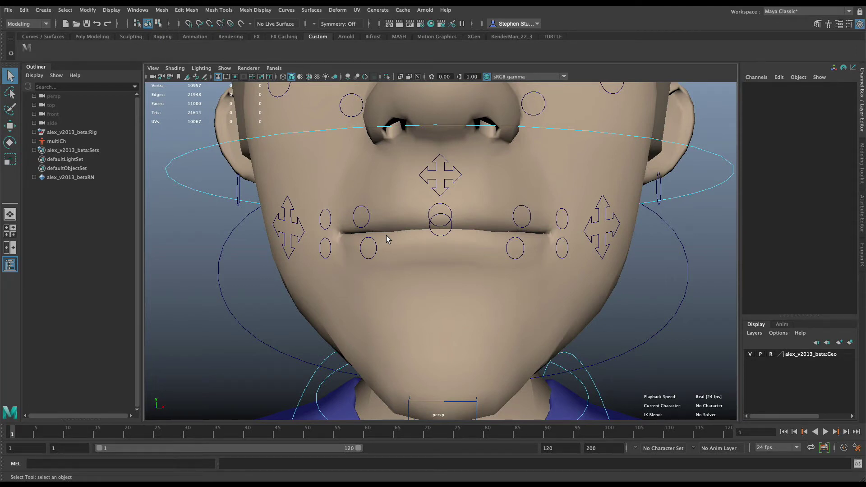
Select Ctrl_Mouth_R and add the nine upper and lower lip controls to the selection
{"action": "left_click", "coordinate": [300, 236]}
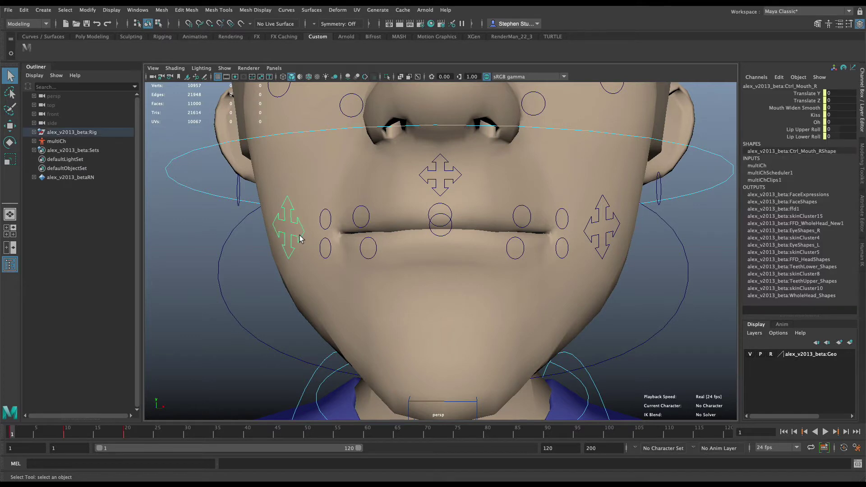
{"action": "left_click", "coordinate": [330, 228]}
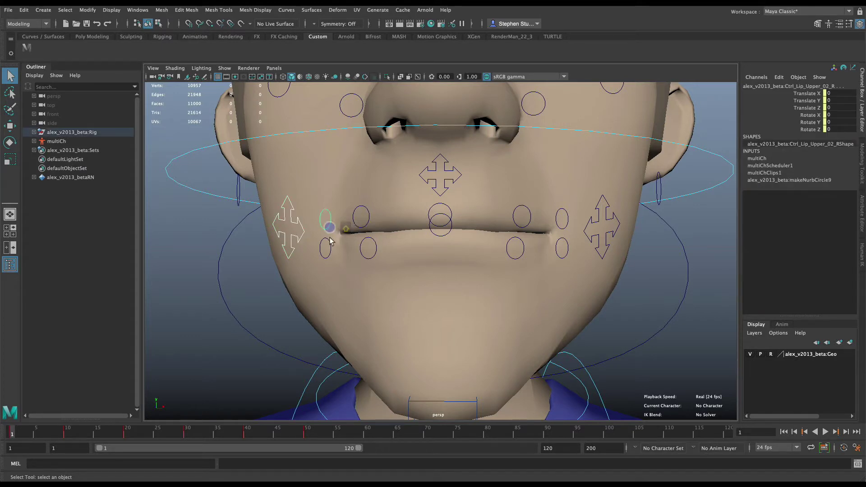
{"action": "left_click", "coordinate": [330, 244], "text": "shift"}
{"action": "left_click", "coordinate": [367, 221], "text": "shift"}
{"action": "left_click", "coordinate": [369, 239], "text": "shift"}
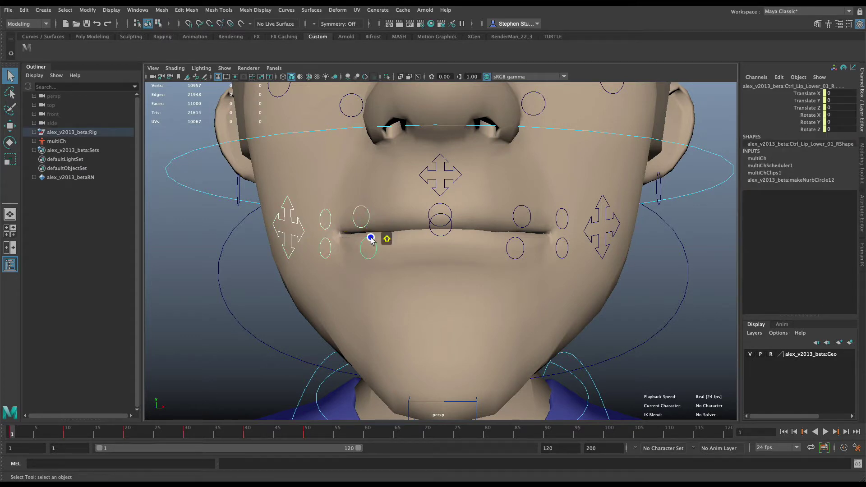
{"action": "left_click", "coordinate": [429, 209], "text": "shift"}
{"action": "left_click", "coordinate": [444, 235], "text": "shift"}
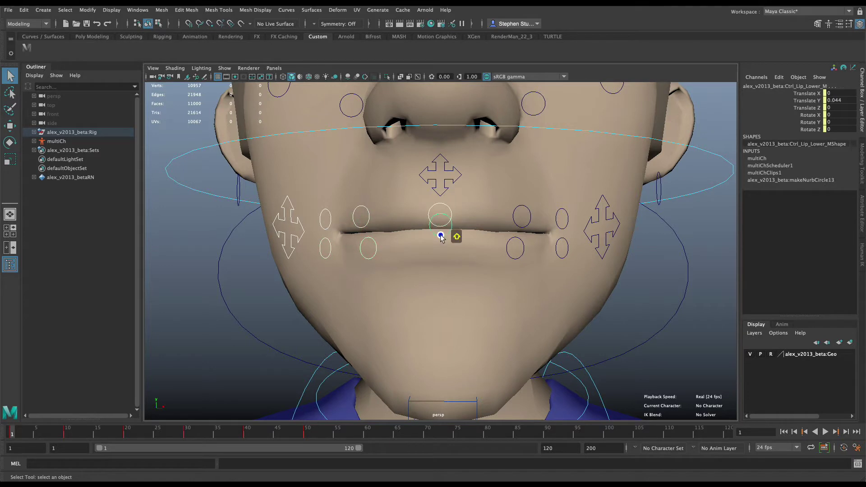
{"action": "left_click", "coordinate": [515, 221]}
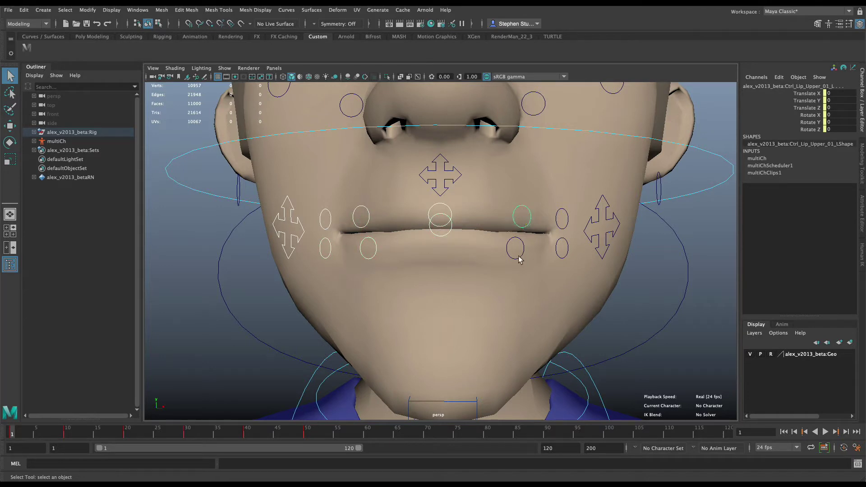
{"action": "left_click", "coordinate": [519, 257], "text": "shift"}
{"action": "left_click", "coordinate": [561, 256], "text": "shift"}
Add Ctrl_Mouth_L, the central mouth control, the lower face jaw control and both cheek puff controls
{"action": "left_click", "coordinate": [590, 235]}
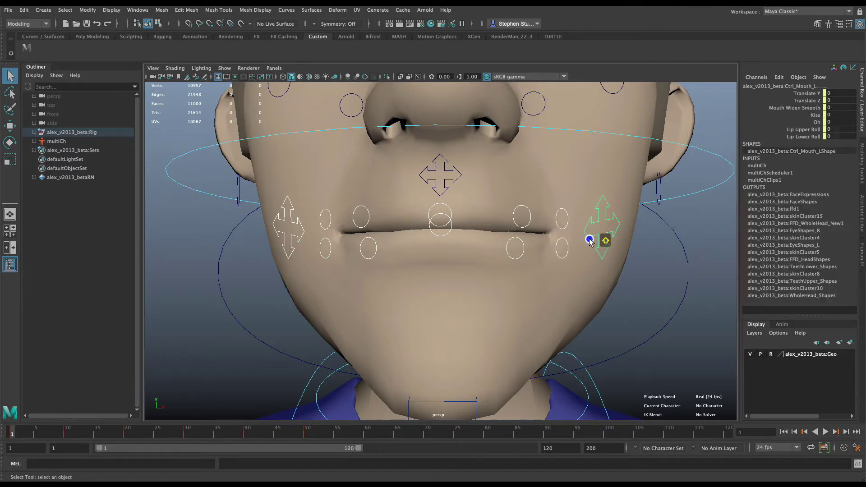
{"action": "left_click", "coordinate": [449, 192]}
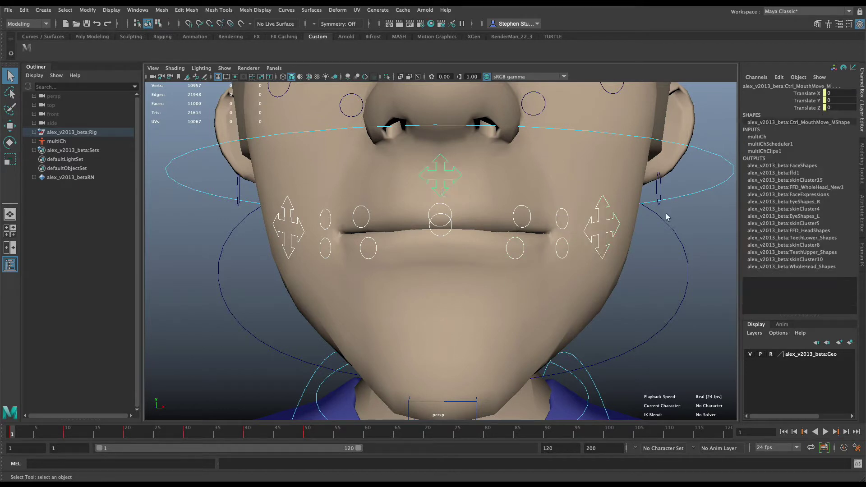
{"action": "left_click", "coordinate": [689, 276]}
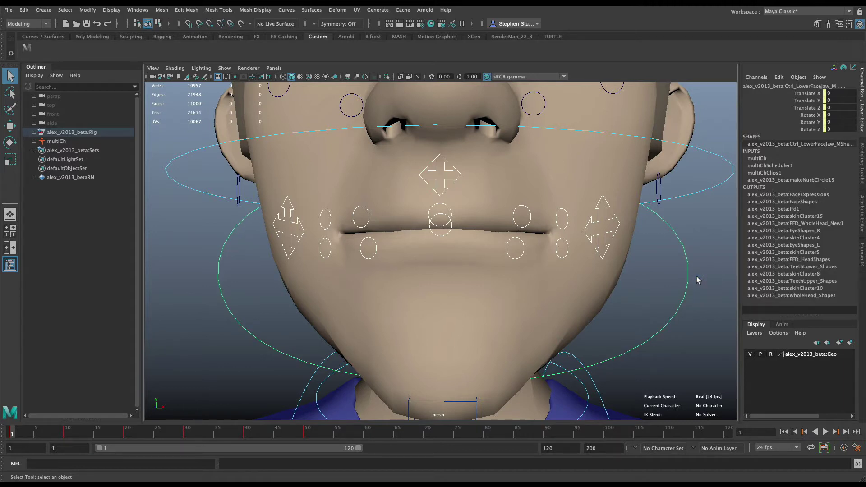
{"action": "left_click", "coordinate": [660, 192]}
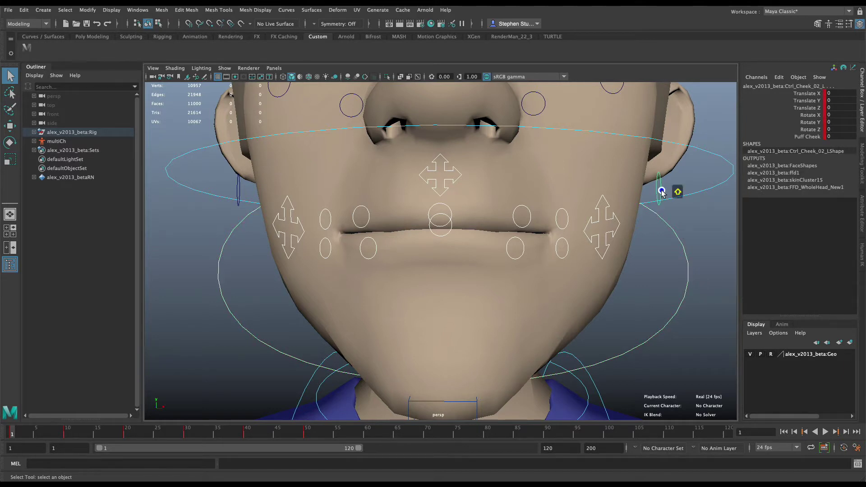
{"action": "left_click", "coordinate": [239, 192]}
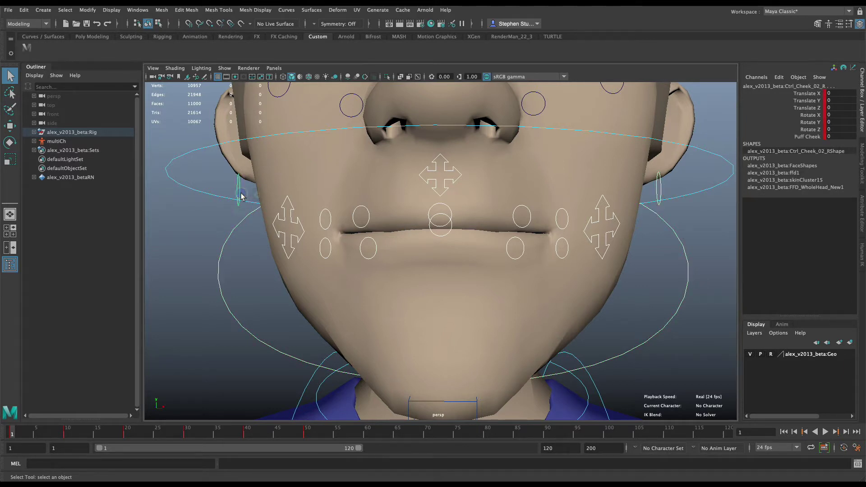
Bring up the Script Editor, narrow it and move it, and highlight all recorded select commands
{"action": "left_click", "coordinate": [858, 466]}
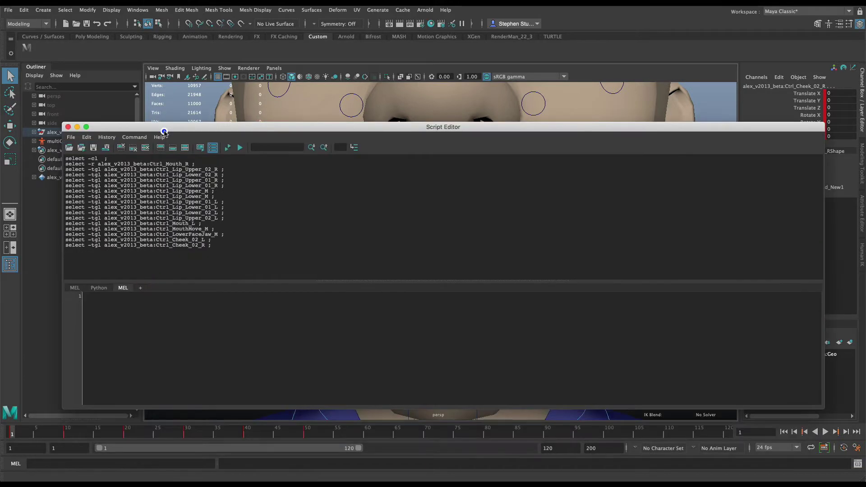
{"action": "left_click_drag", "start_coordinate": [826, 263], "coordinate": [437, 238]}
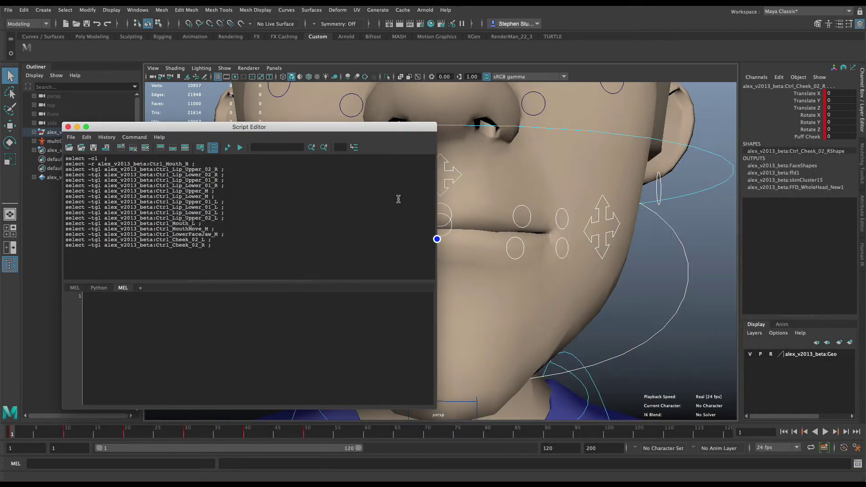
{"action": "left_click_drag", "start_coordinate": [264, 129], "coordinate": [478, 127]}
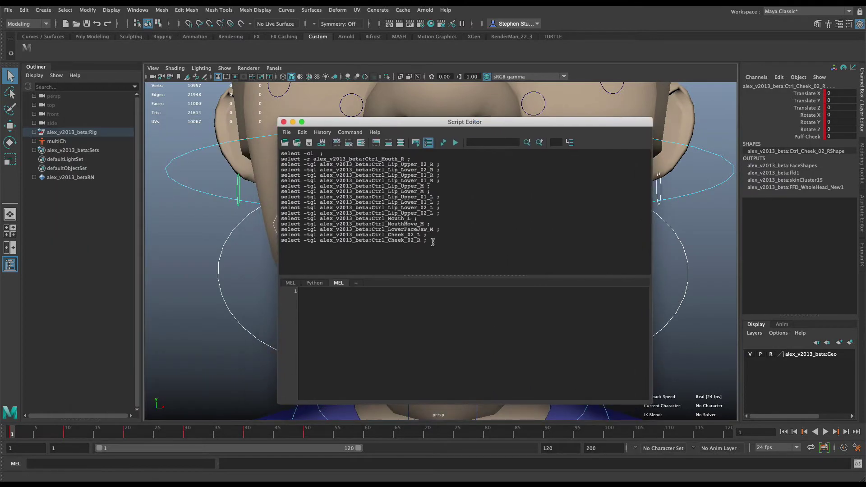
{"action": "left_click_drag", "start_coordinate": [433, 244], "coordinate": [279, 145]}
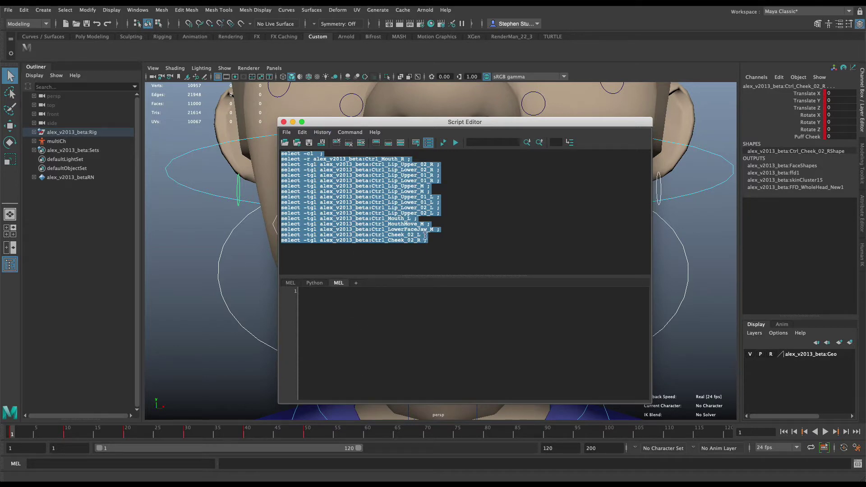
{"action": "left_click_drag", "start_coordinate": [416, 129], "coordinate": [464, 127]}
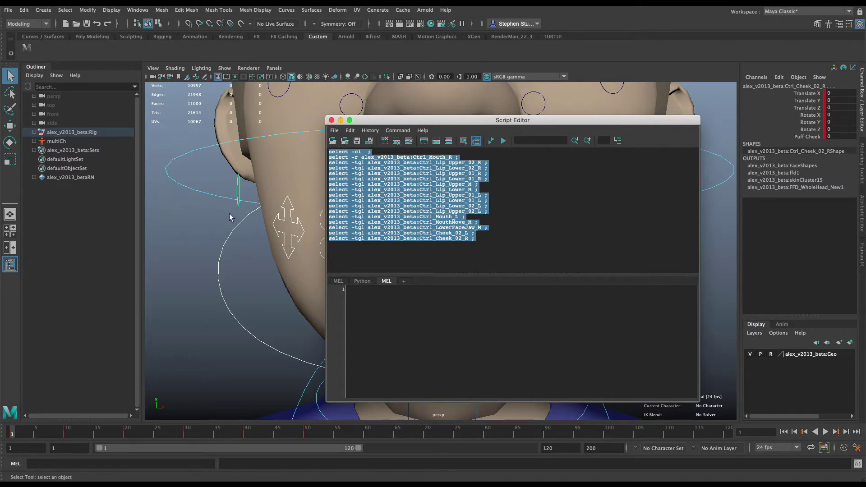
{"action": "left_click", "coordinate": [346, 233]}
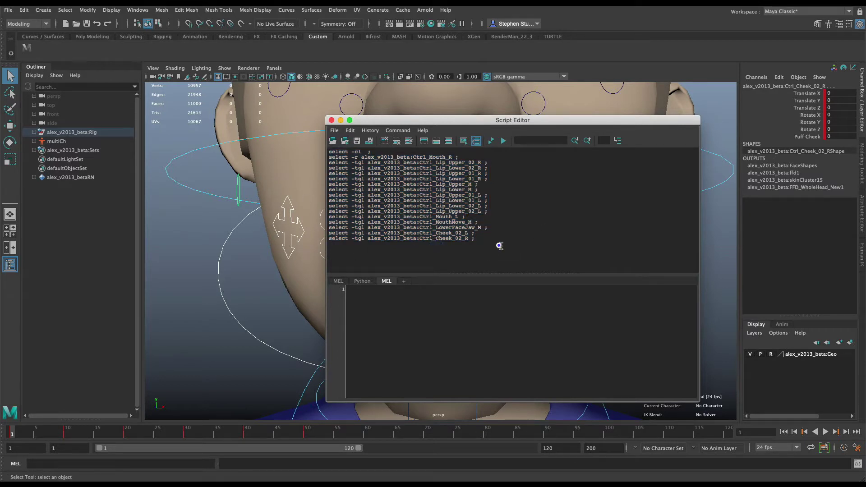
{"action": "left_click_drag", "start_coordinate": [500, 245], "coordinate": [328, 144]}
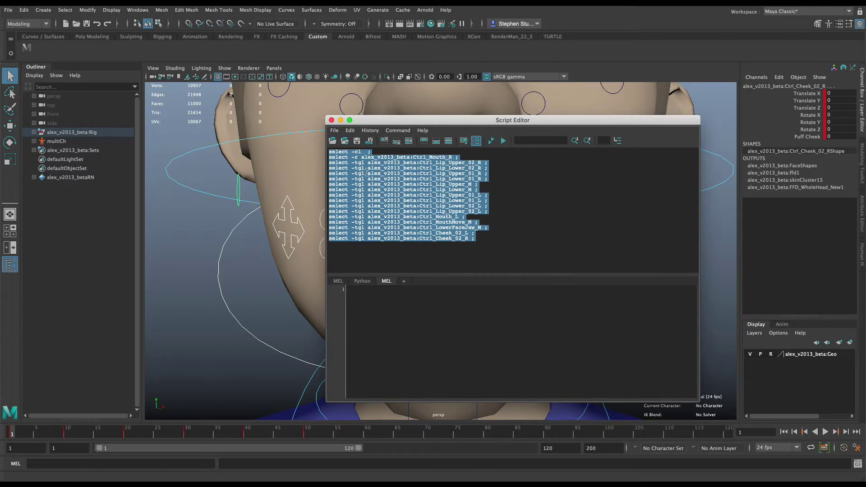
{"action": "left_click", "coordinate": [380, 157]}
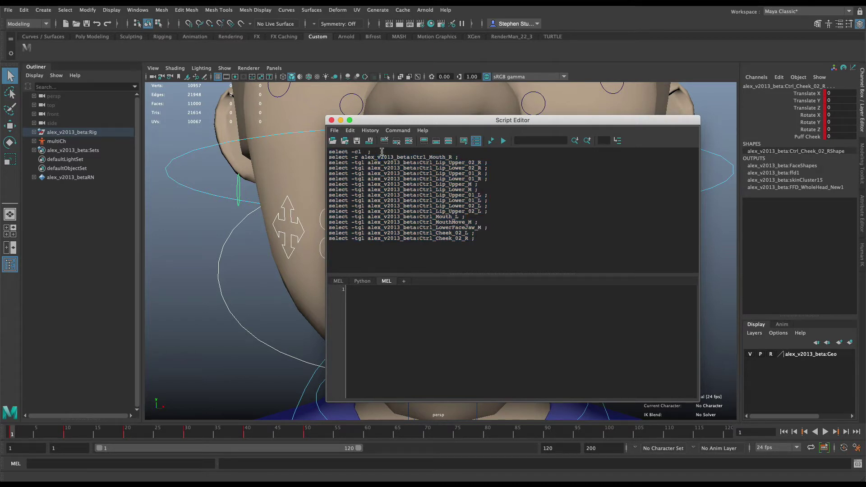
{"action": "left_click_drag", "start_coordinate": [491, 245], "coordinate": [331, 145]}
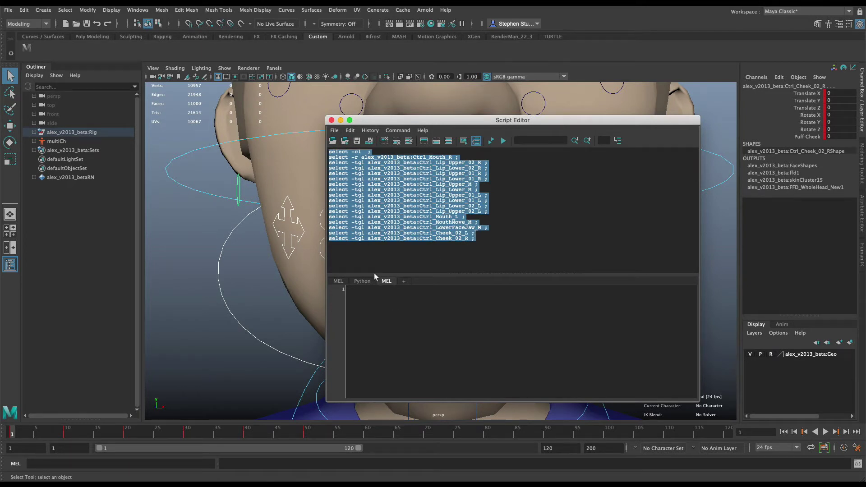
{"action": "left_click", "coordinate": [511, 230]}
{"action": "left_click_drag", "start_coordinate": [452, 251], "coordinate": [317, 150]}
{"action": "left_click_drag", "start_coordinate": [491, 240], "coordinate": [322, 149]}
Select the jaw control alone, reopen the Script Editor, and highlight from Cheek_02_R up to select -cl
{"action": "left_click", "coordinate": [227, 239]}
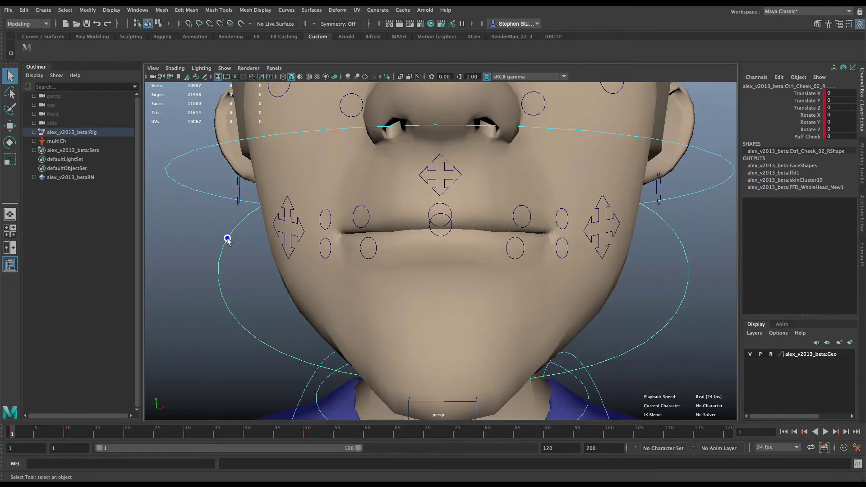
{"action": "key", "text": "super+grave"}
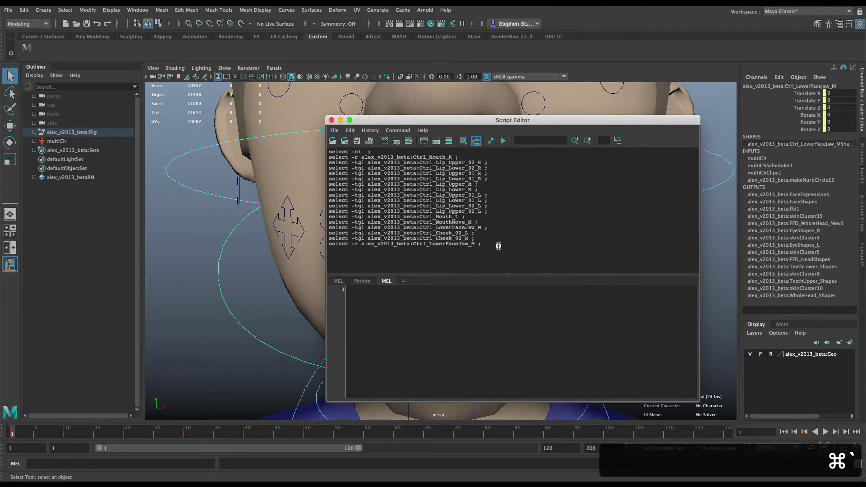
{"action": "left_click_drag", "start_coordinate": [496, 245], "coordinate": [329, 244]}
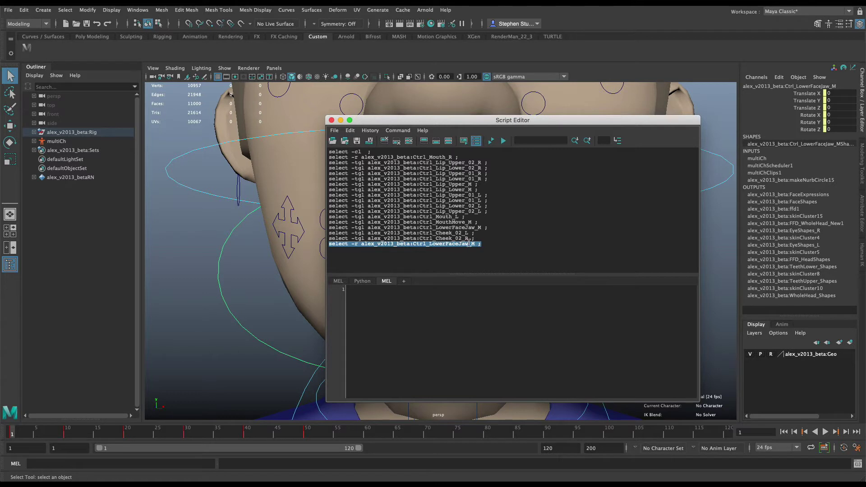
{"action": "left_click", "coordinate": [359, 239]}
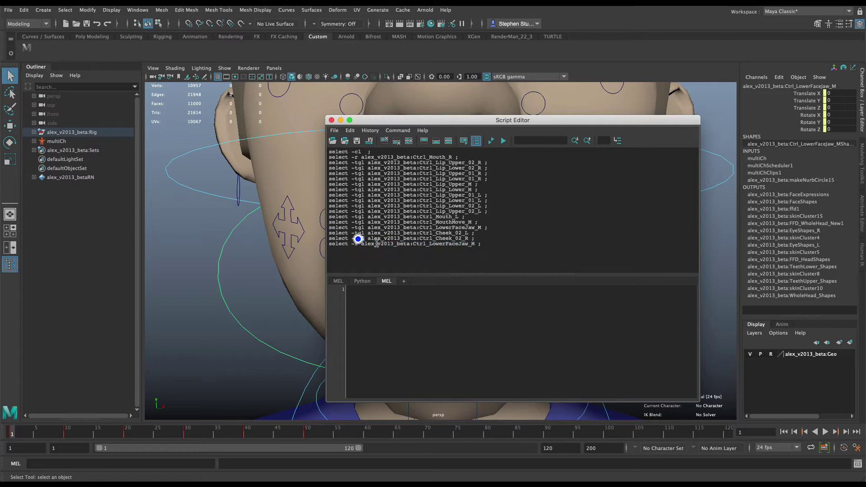
{"action": "double_click", "coordinate": [358, 239]}
{"action": "left_click_drag", "start_coordinate": [486, 238], "coordinate": [326, 146]}
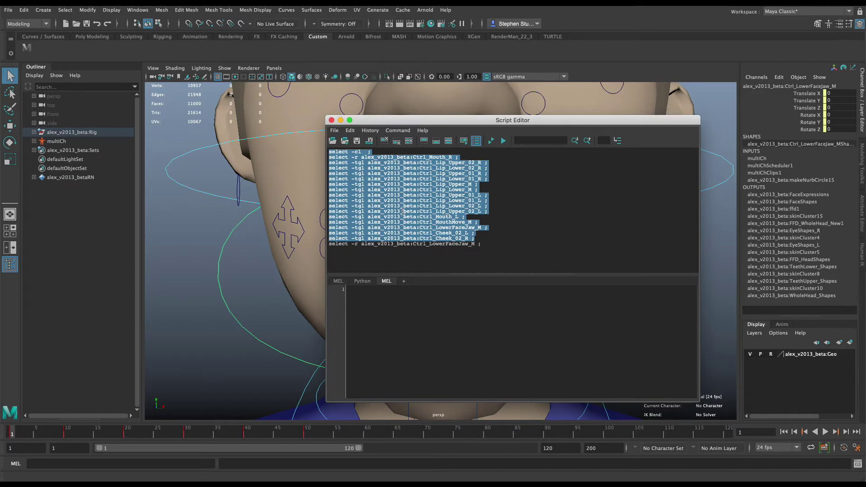
Highlight the mouth-control select lines without the jaw-only line and drag them onto the Custom shelf
{"action": "left_click", "coordinate": [492, 255]}
{"action": "left_click_drag", "start_coordinate": [477, 239], "coordinate": [340, 141]}
{"action": "left_click_drag", "start_coordinate": [495, 246], "coordinate": [331, 125]}
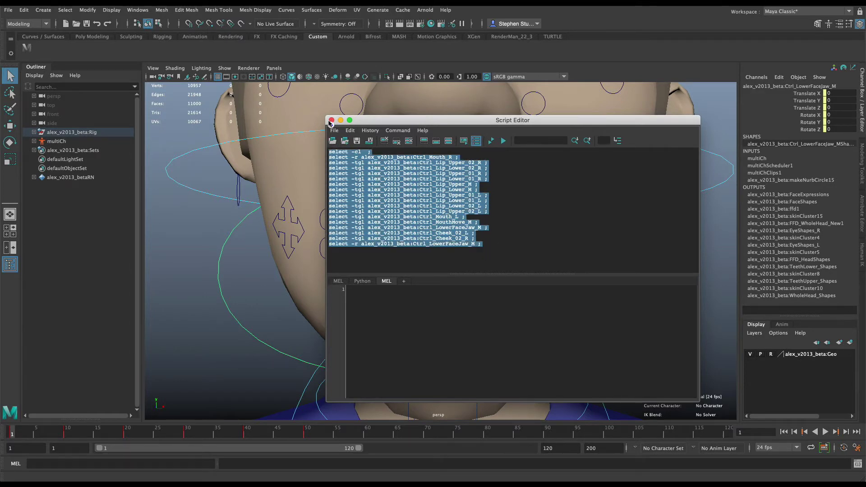
{"action": "left_click", "coordinate": [482, 255]}
{"action": "left_click_drag", "start_coordinate": [487, 246], "coordinate": [322, 245]}
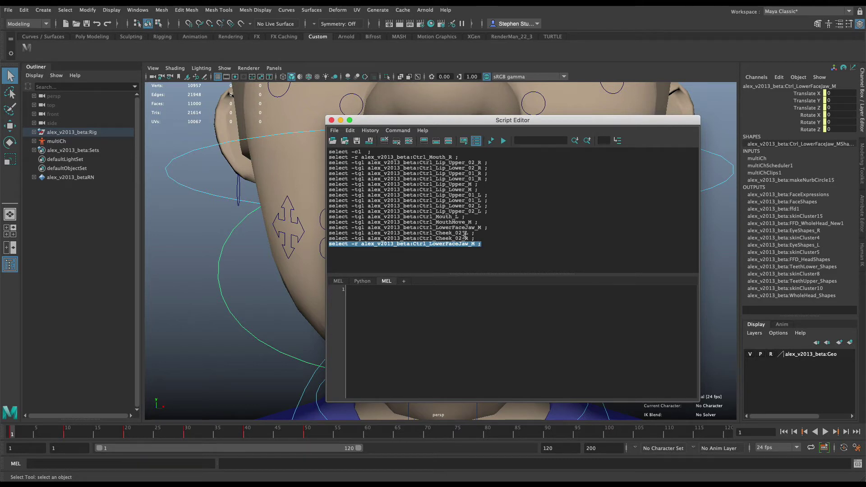
{"action": "left_click", "coordinate": [497, 252]}
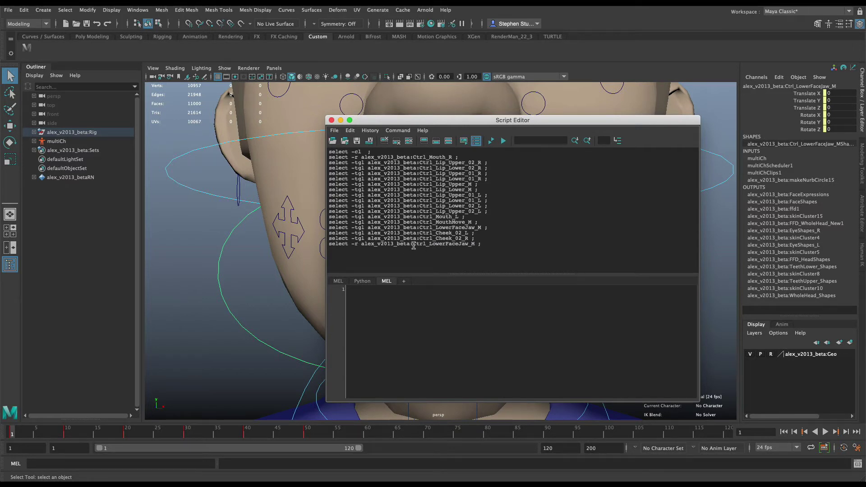
{"action": "left_click_drag", "start_coordinate": [413, 244], "coordinate": [474, 240]}
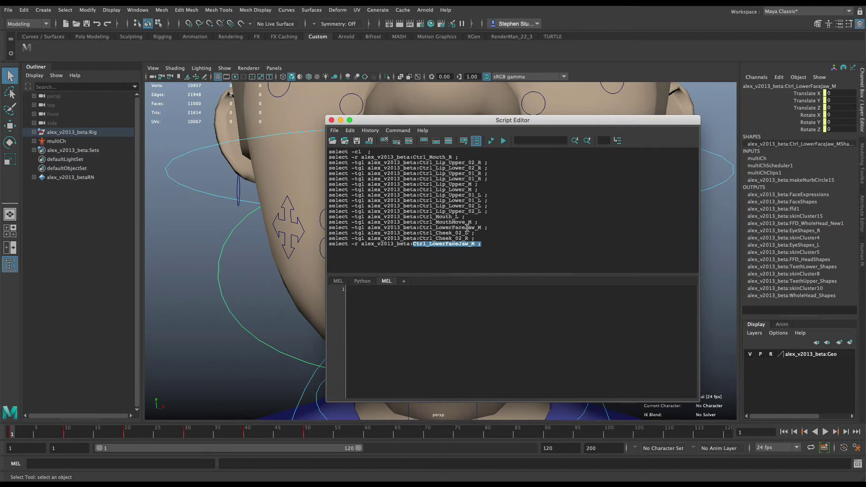
{"action": "left_click", "coordinate": [491, 226]}
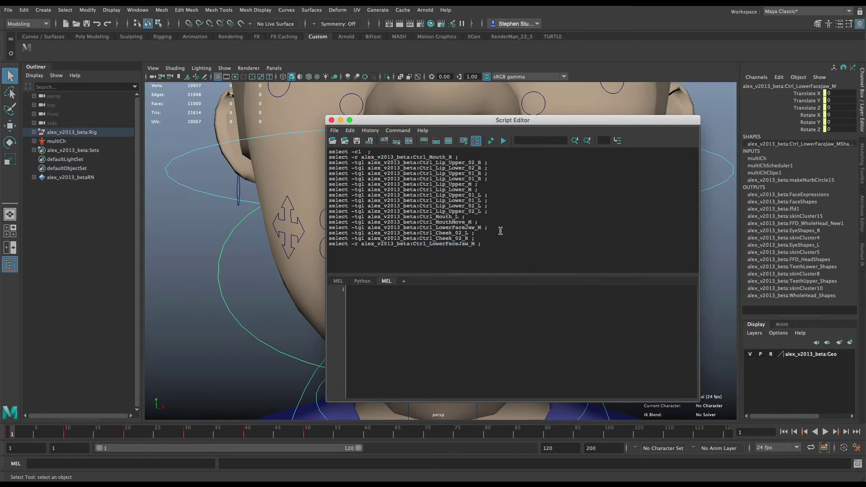
{"action": "left_click_drag", "start_coordinate": [482, 228], "coordinate": [322, 151]}
{"action": "left_click", "coordinate": [493, 224]}
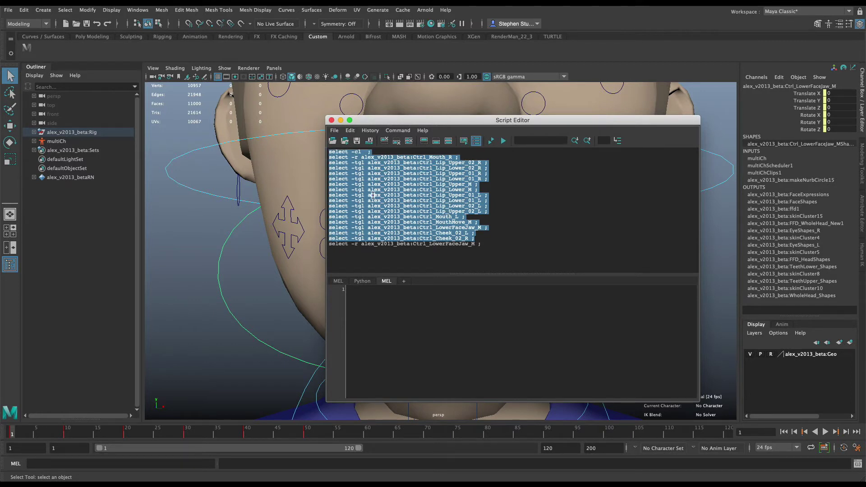
{"action": "left_click_drag", "start_coordinate": [372, 195], "coordinate": [66, 54]}
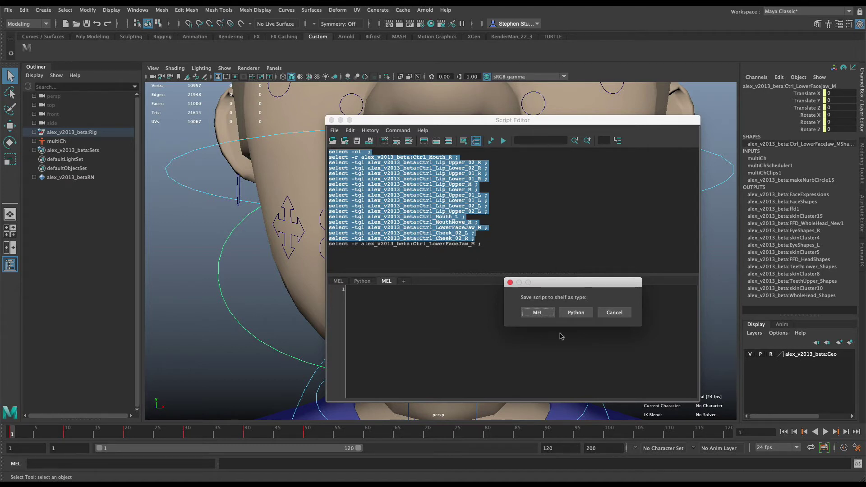
Save the script as a MEL shelf button, clear and close the Script Editor, and run the button
{"action": "left_click", "coordinate": [530, 312]}
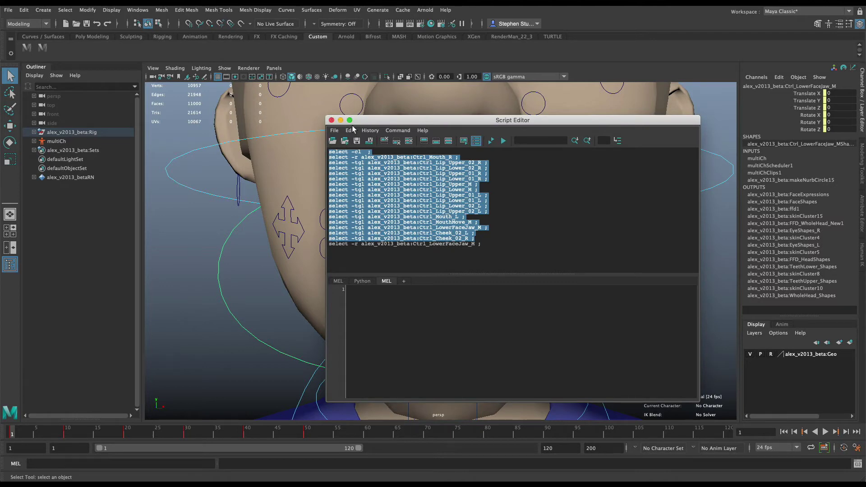
{"action": "left_click", "coordinate": [385, 141]}
{"action": "left_click", "coordinate": [332, 120]}
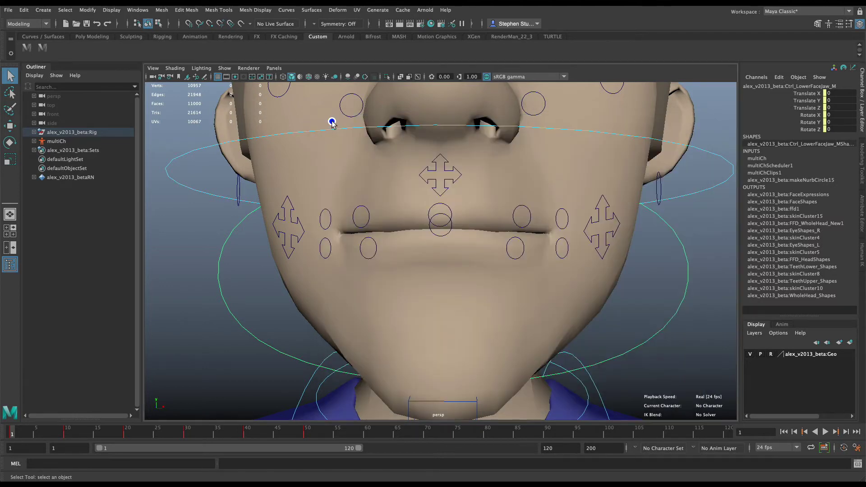
{"action": "left_click", "coordinate": [41, 51]}
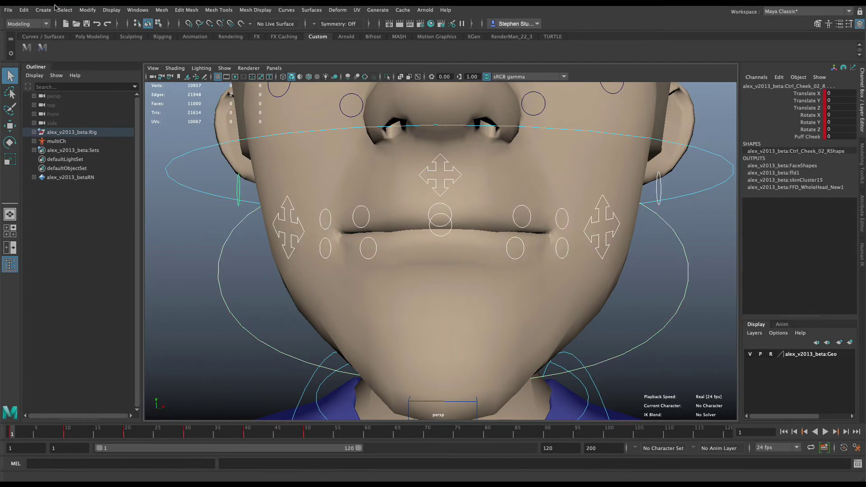
In the shelf button's command, change line two's Ctrl_Mouth_R flag from -r to -tgl
{"action": "right_click", "coordinate": [41, 53]}
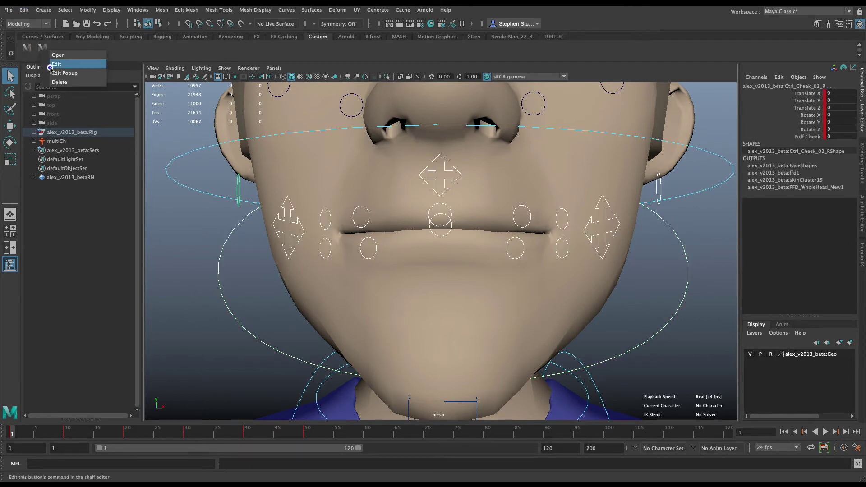
{"action": "left_click", "coordinate": [55, 64]}
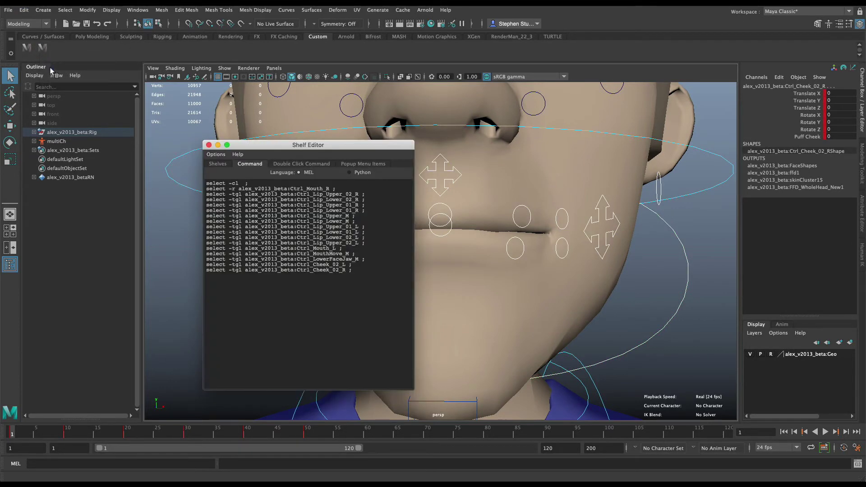
{"action": "double_click", "coordinate": [237, 194]}
{"action": "key", "text": "super+c"}
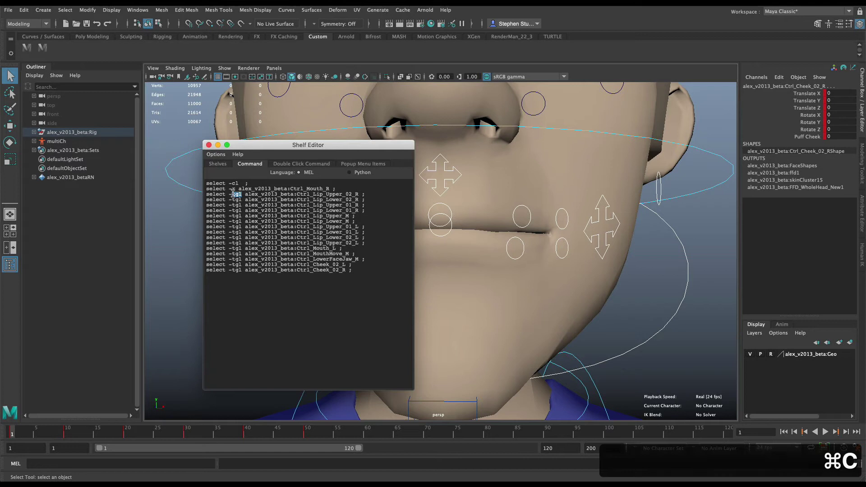
{"action": "left_click", "coordinate": [235, 189]}
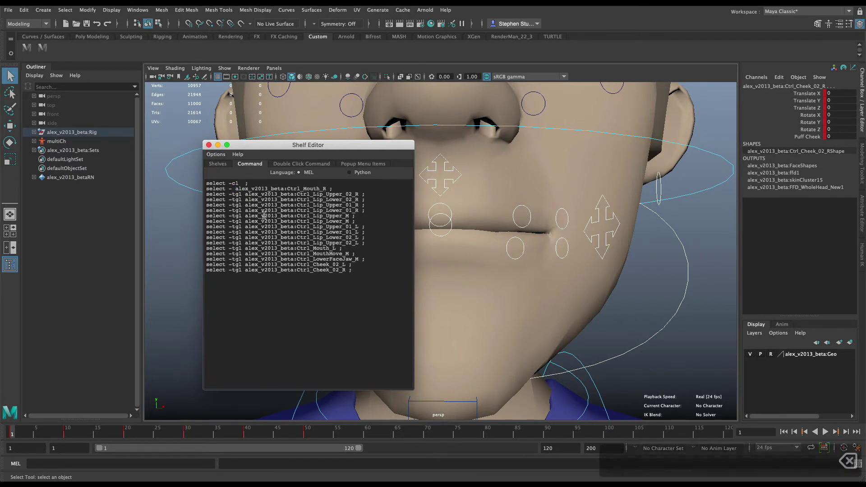
{"action": "key", "text": "BackSpace"}
{"action": "type", "text": "tgl"}
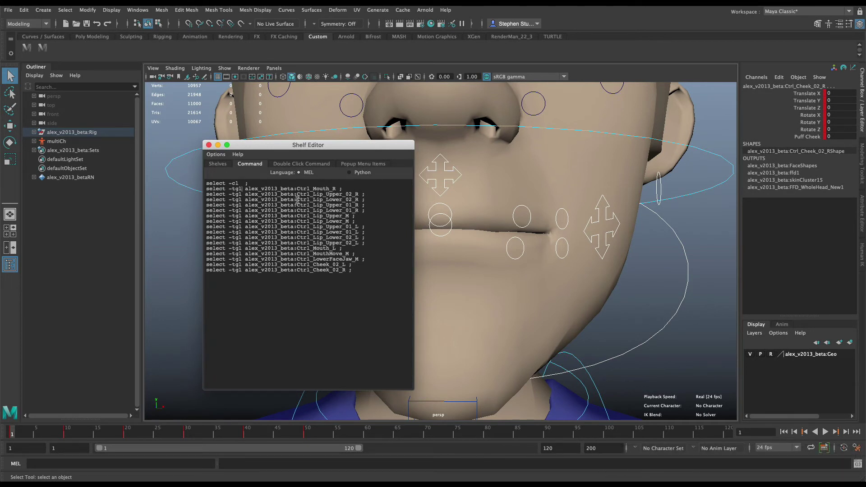
{"action": "left_click_drag", "start_coordinate": [364, 274], "coordinate": [183, 164]}
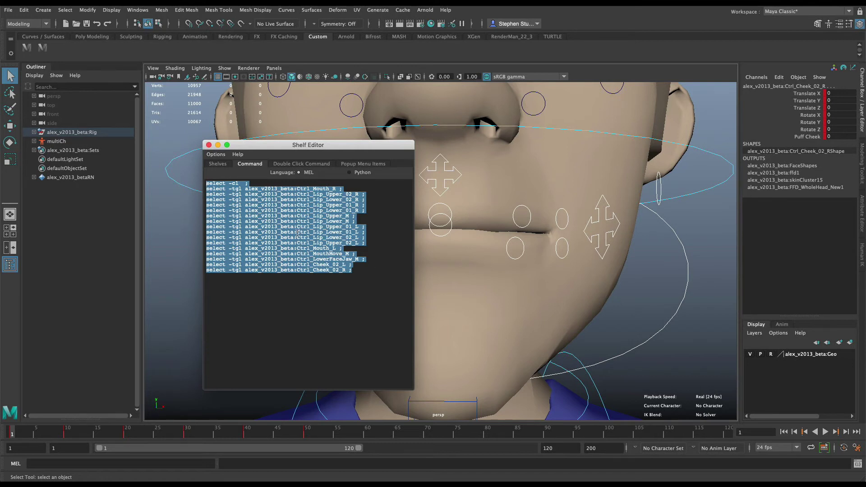
{"action": "left_click_drag", "start_coordinate": [370, 270], "coordinate": [176, 164]}
{"action": "left_click", "coordinate": [209, 146]}
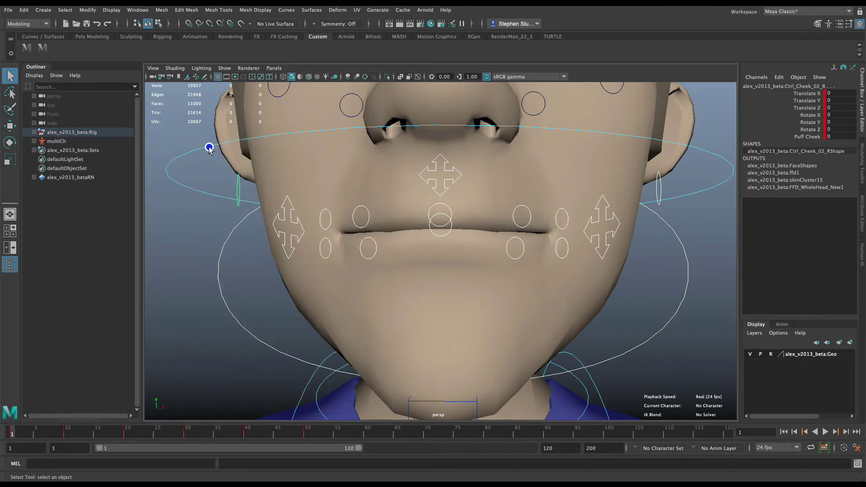
{"action": "right_click", "coordinate": [47, 48]}
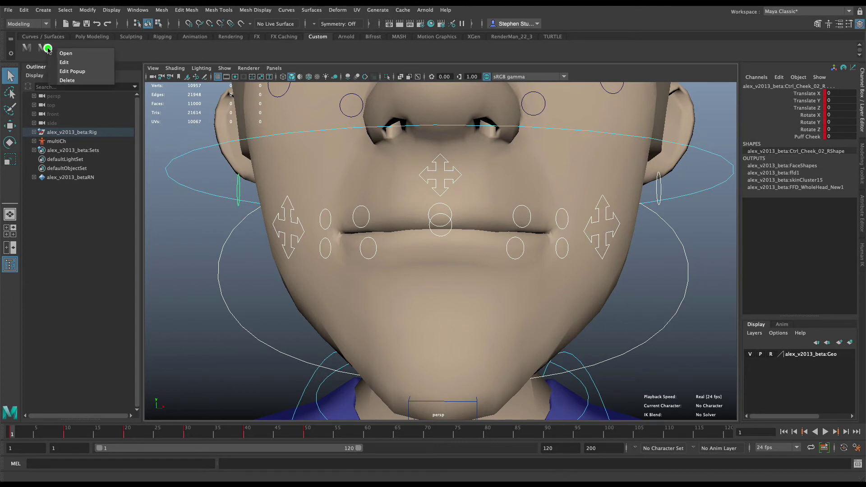
{"action": "left_click", "coordinate": [64, 62]}
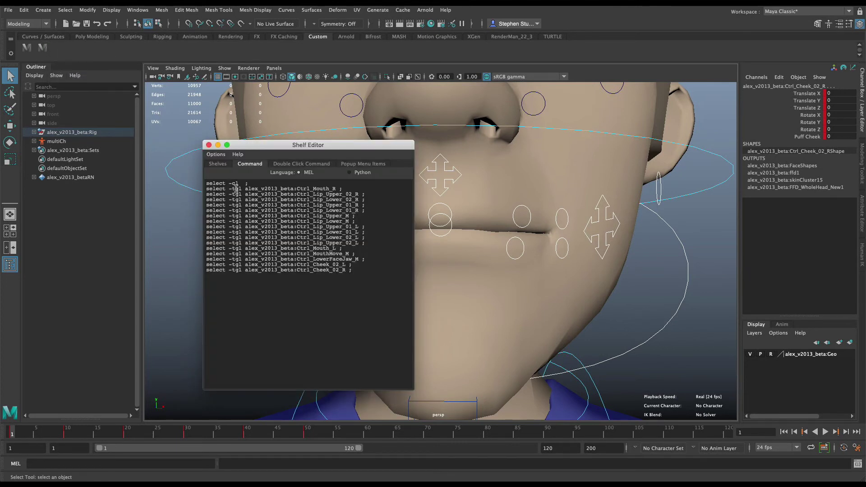
{"action": "left_click_drag", "start_coordinate": [383, 277], "coordinate": [251, 185]}
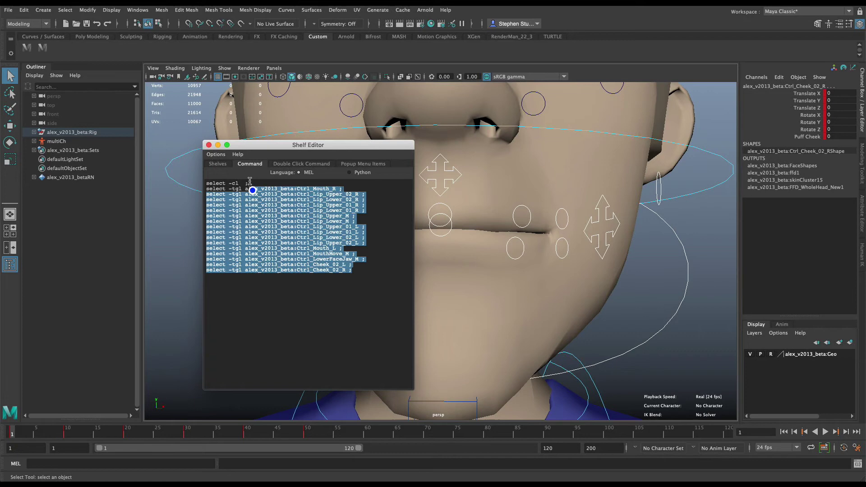
{"action": "left_click", "coordinate": [390, 361]}
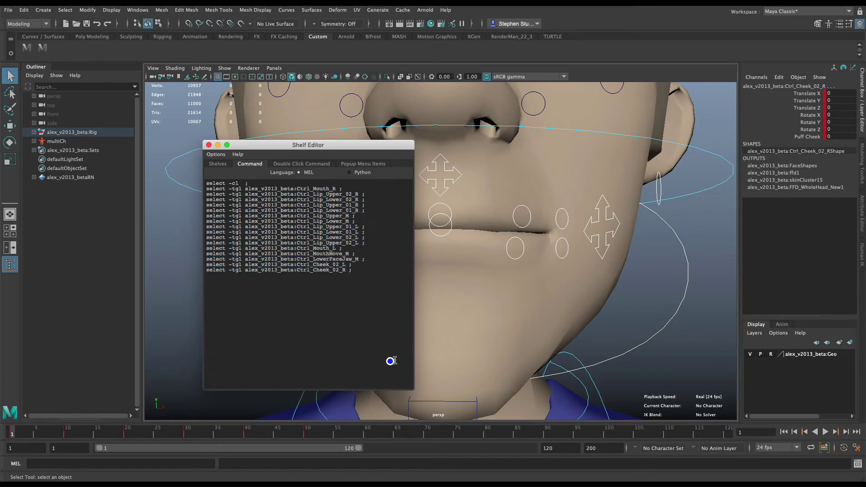
{"action": "left_click", "coordinate": [209, 145]}
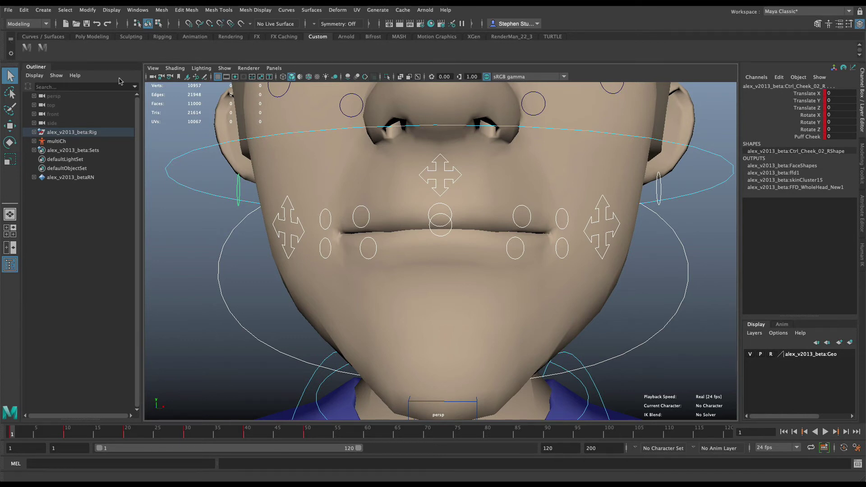
{"action": "left_click", "coordinate": [12, 54]}
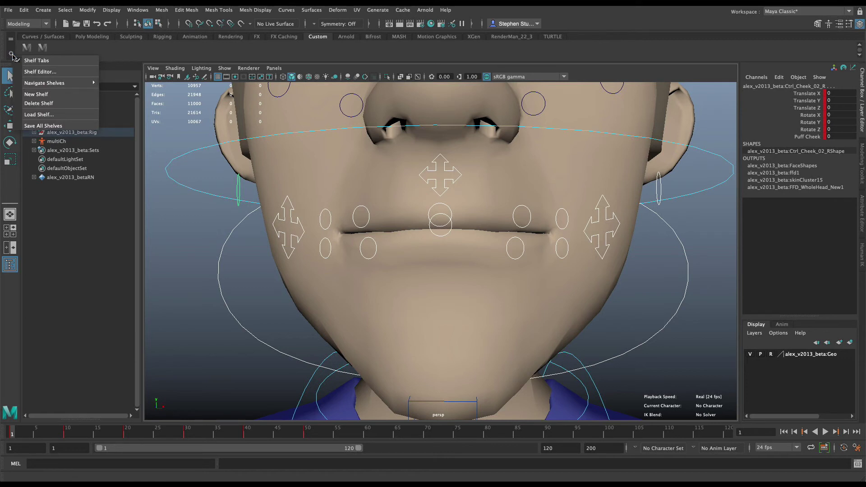
Save all shelves, then clear the selection, pick the head control, and run the M button
{"action": "left_click", "coordinate": [52, 126]}
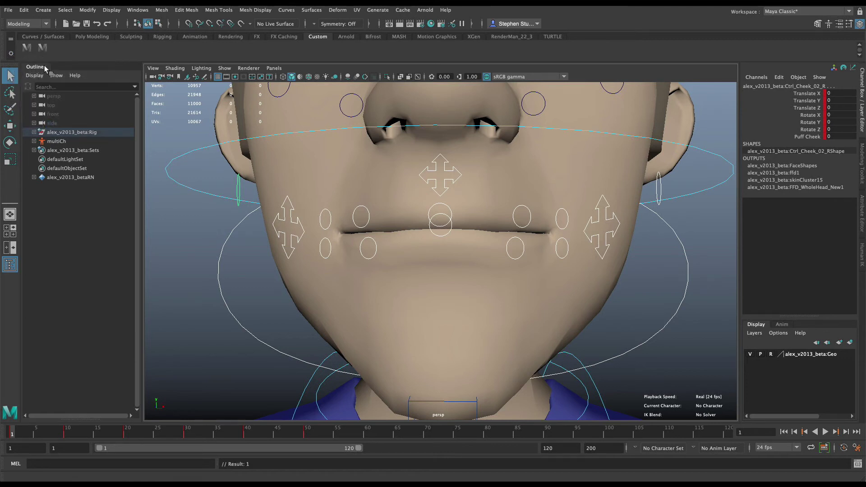
{"action": "left_click", "coordinate": [44, 48]}
{"action": "left_click", "coordinate": [179, 267]}
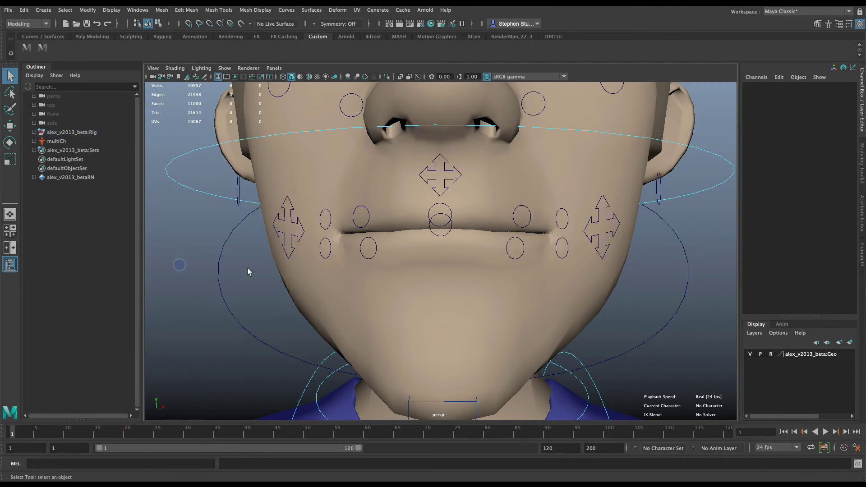
{"action": "left_click", "coordinate": [660, 194]}
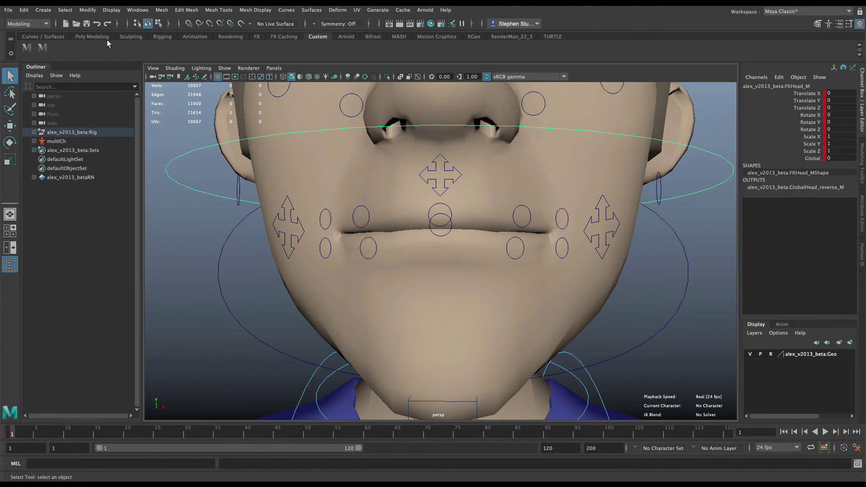
{"action": "left_click", "coordinate": [43, 47]}
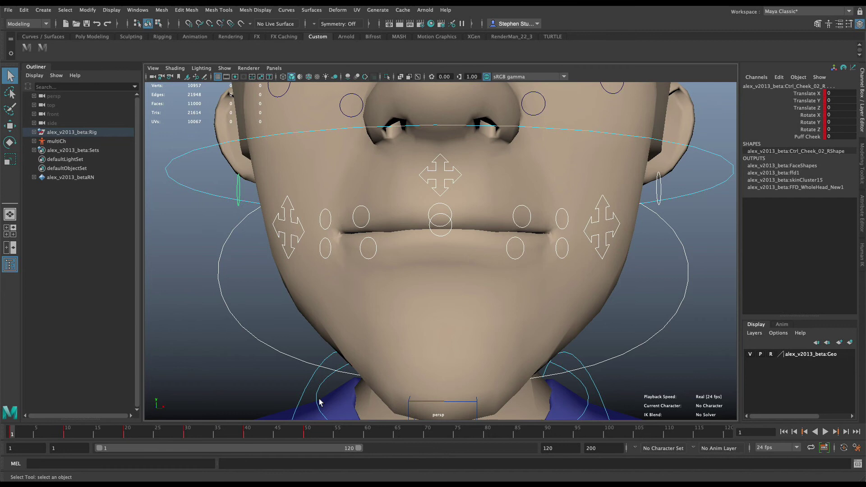
Show the M button's Shelves tab settings, where its icon is commandButton.png
{"action": "left_click", "coordinate": [45, 58]}
{"action": "right_click", "coordinate": [42, 47]}
{"action": "left_click", "coordinate": [56, 69]}
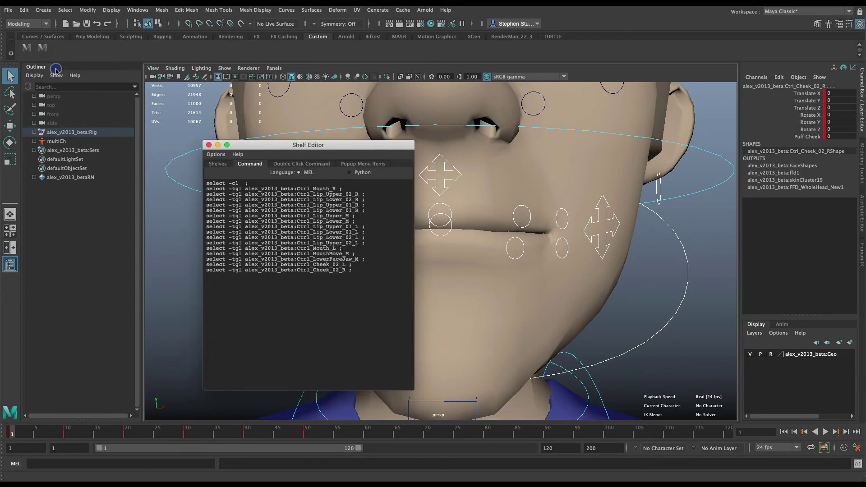
{"action": "left_click", "coordinate": [217, 165]}
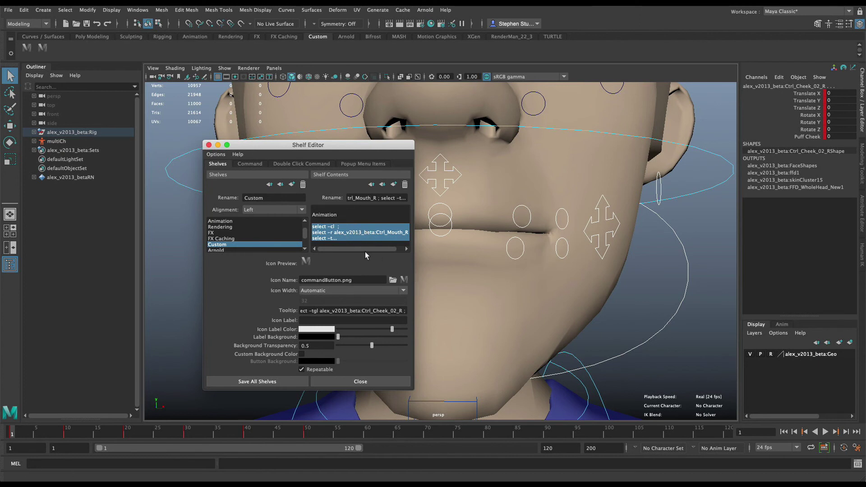
Filter Maya's built-in icons by 'cir' and choose circle.png as the button icon
{"action": "left_click", "coordinate": [404, 281]}
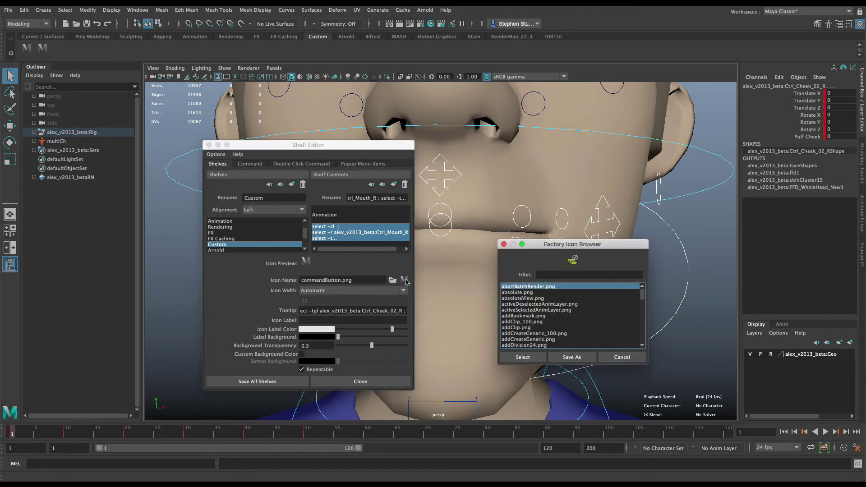
{"action": "left_click", "coordinate": [564, 274]}
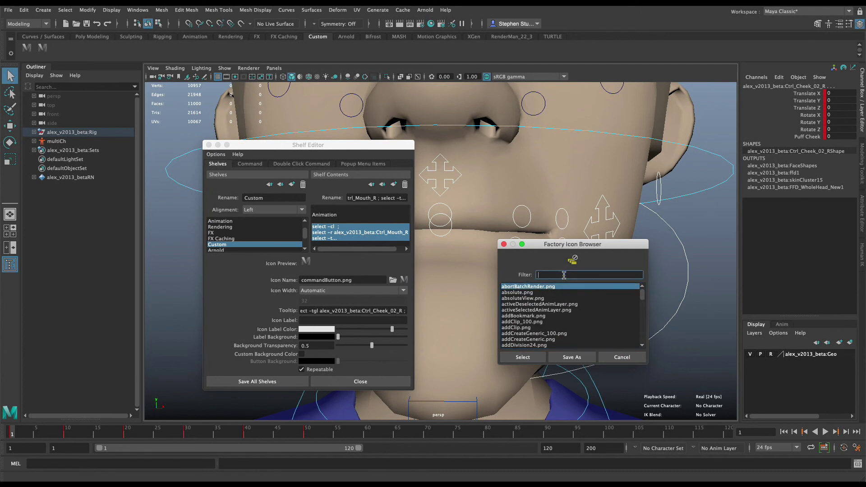
{"action": "type", "text": "cir"}
{"action": "key", "text": "Return"}
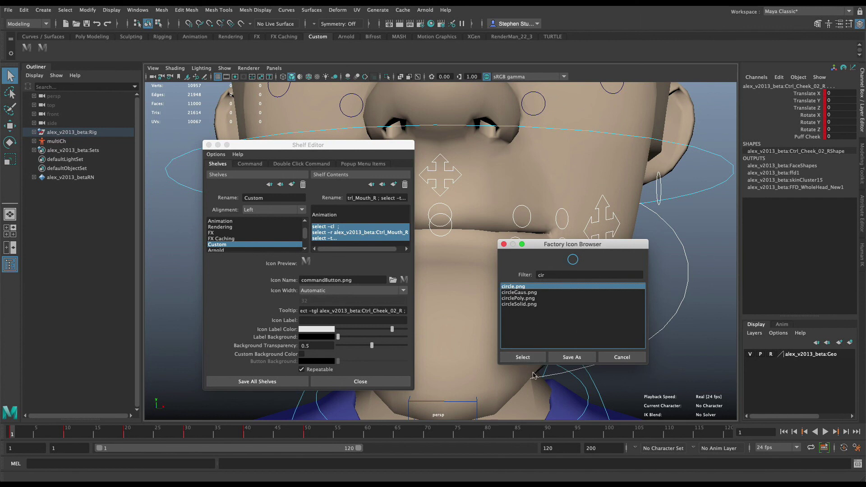
{"action": "left_click", "coordinate": [528, 355]}
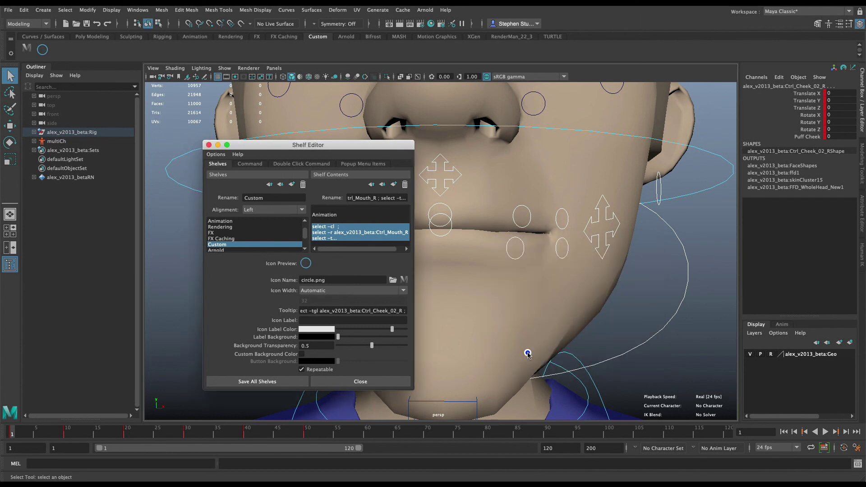
Save all shelves, close the Shelf Editor, deselect, and run the circle button to reselect the mouth controls
{"action": "left_click", "coordinate": [257, 385]}
{"action": "left_click", "coordinate": [358, 382]}
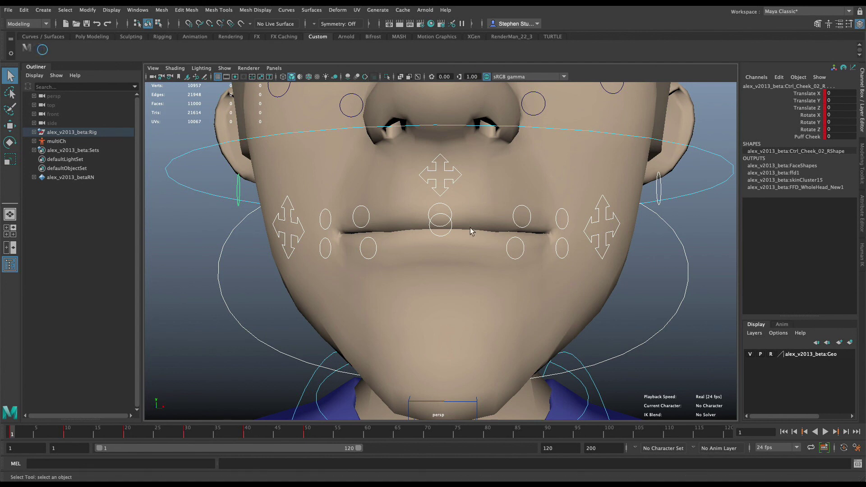
{"action": "left_click", "coordinate": [704, 219]}
{"action": "left_click", "coordinate": [43, 49]}
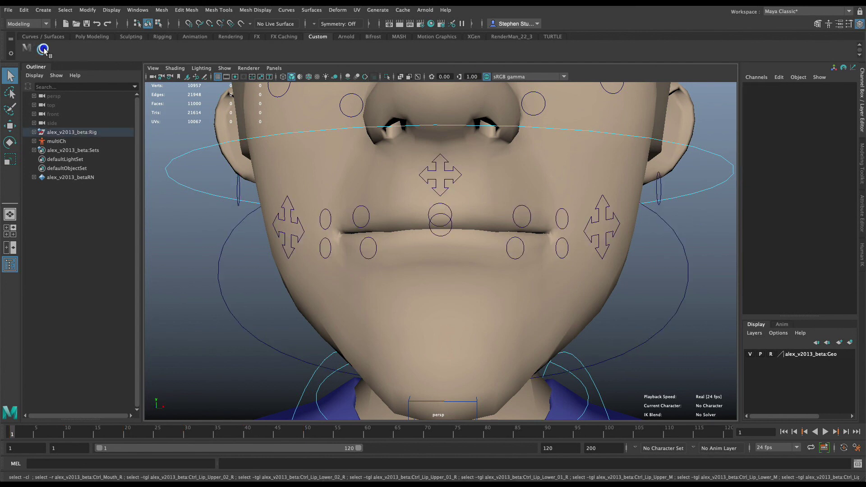